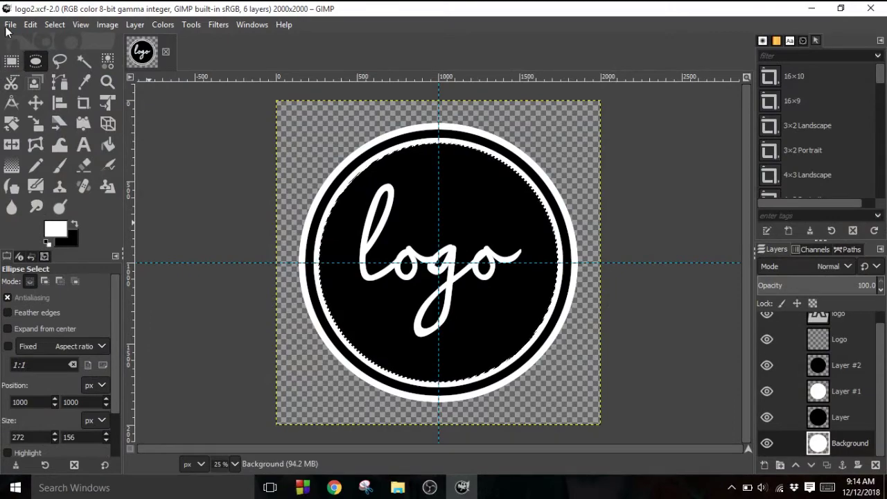
Step: Create a new 2000×2000 px image with Fill with set to Transparency
click(10, 26)
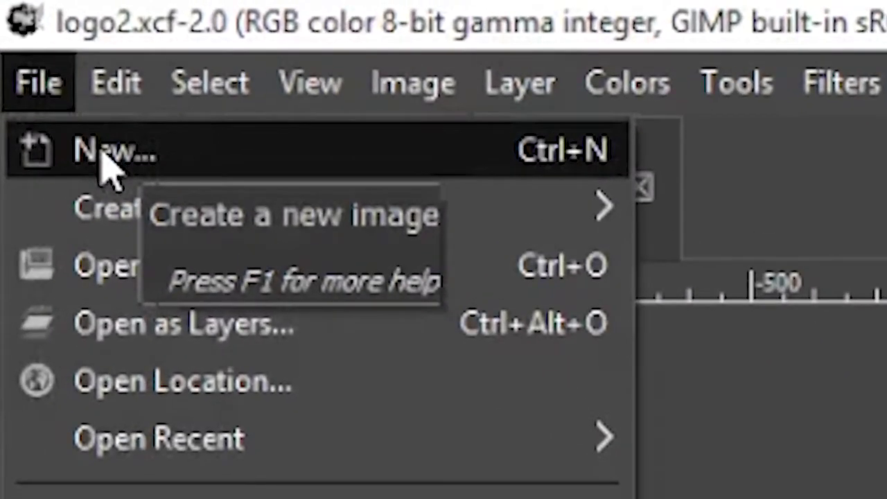
click(104, 163)
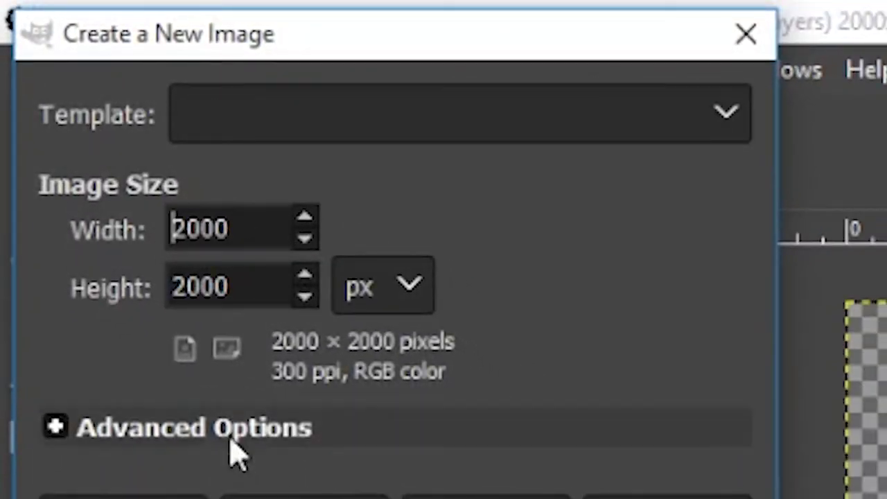
click(201, 434)
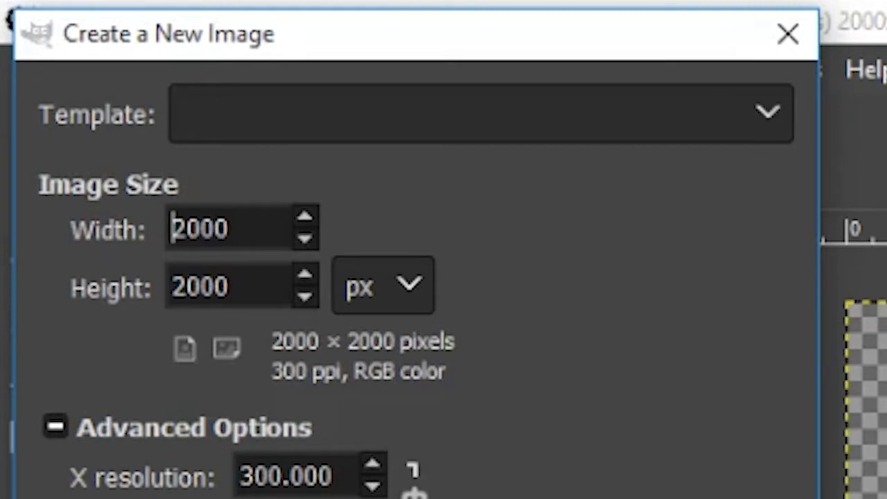
click(104, 442)
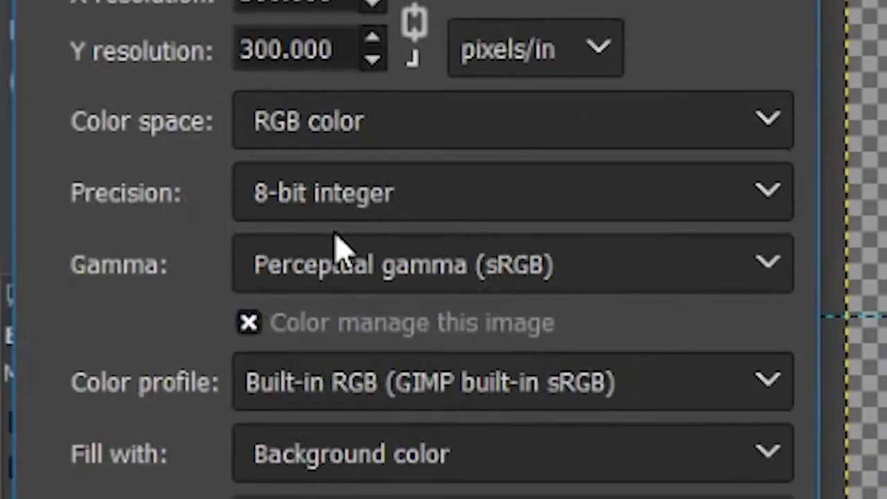
click(412, 466)
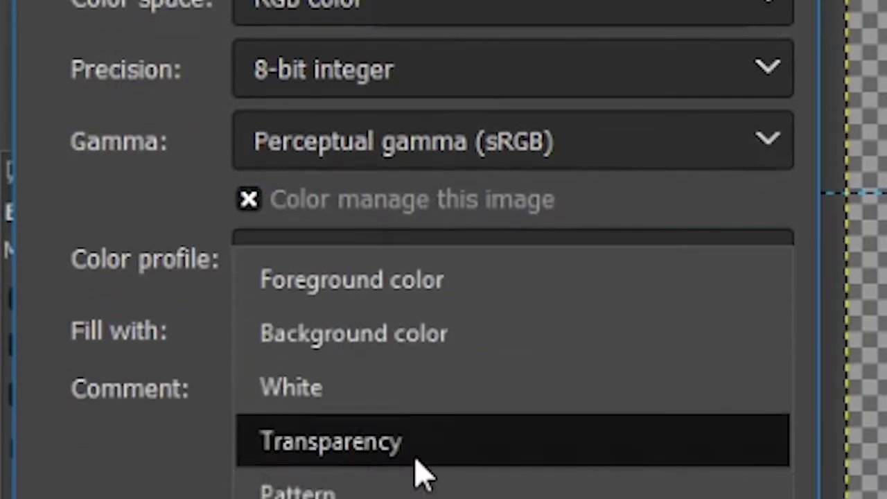
click(416, 460)
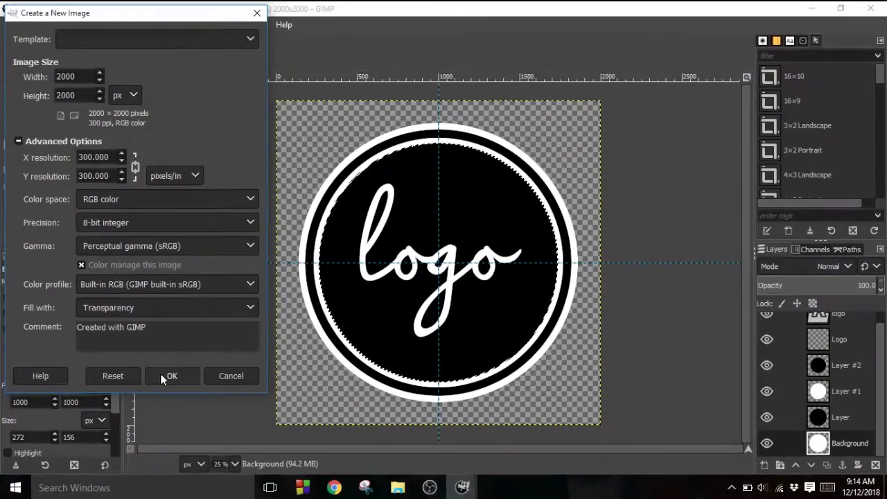
click(160, 374)
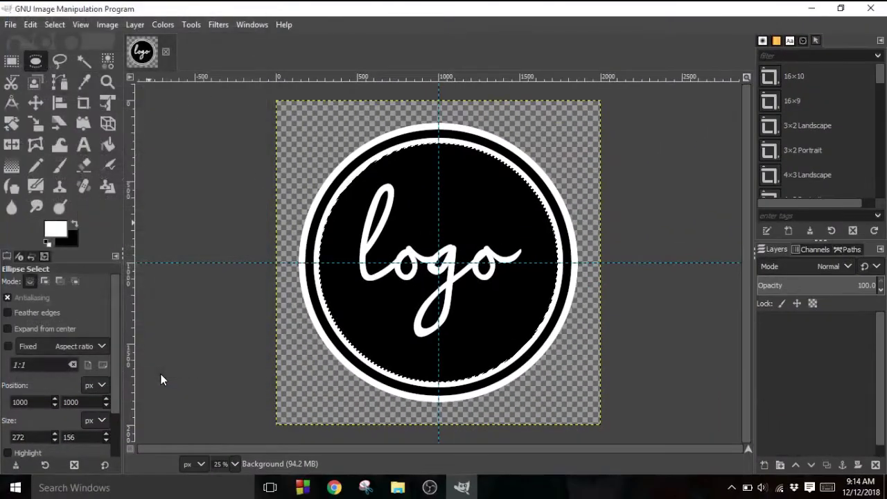
Step: Add a horizontal guide at 50% and a vertical guide at 50% by percent
click(111, 25)
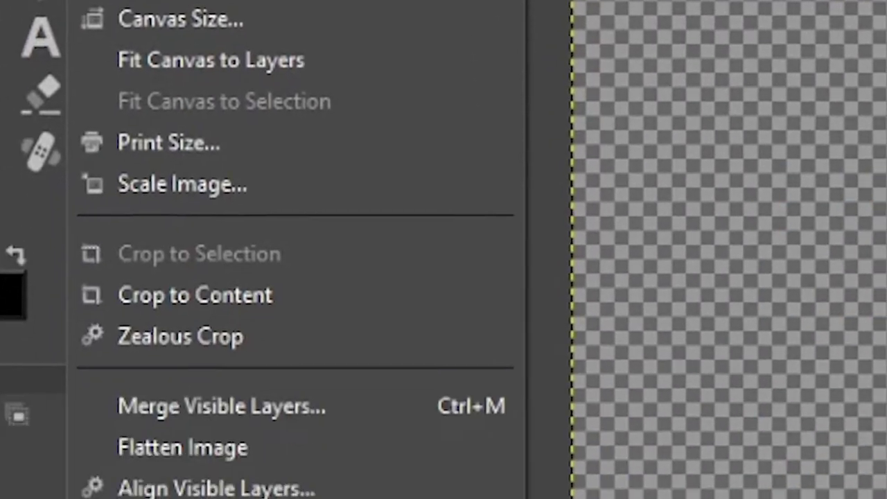
mouse_move(267, 303)
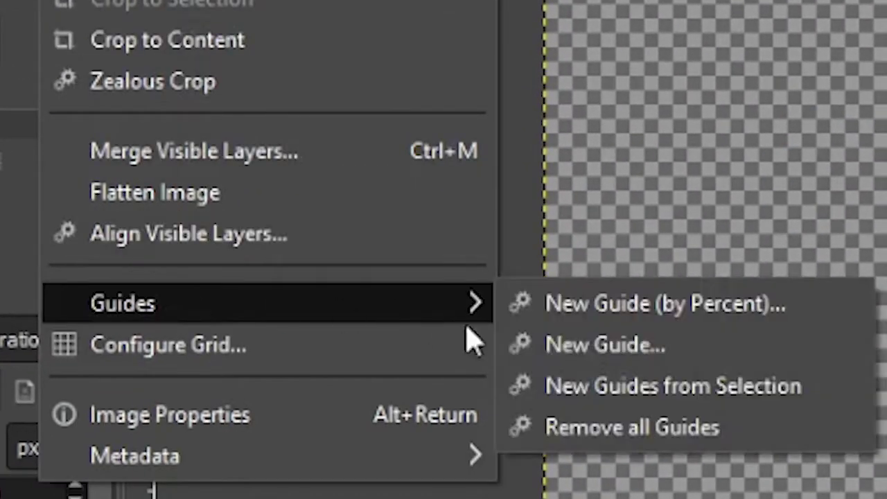
click(532, 318)
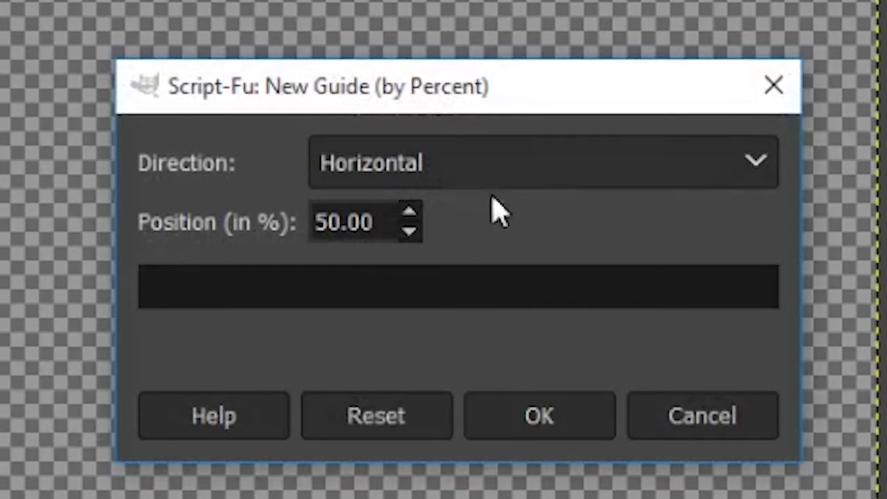
click(548, 427)
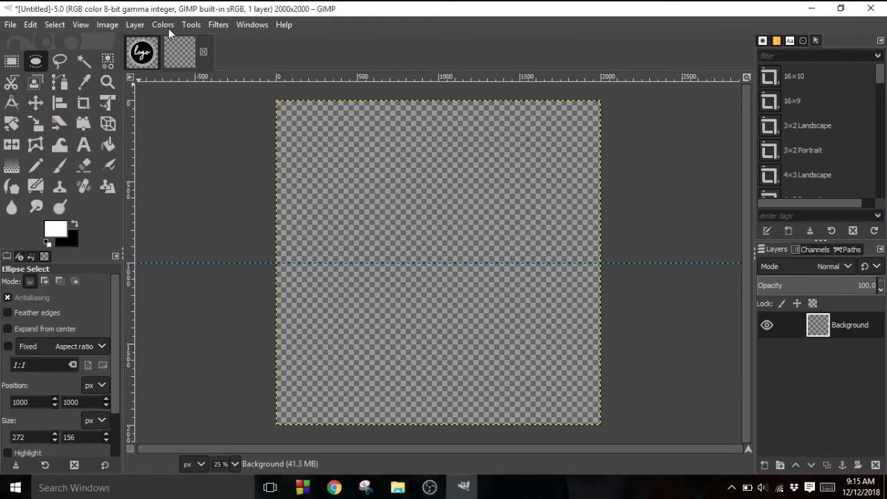
click(114, 23)
mouse_move(124, 334)
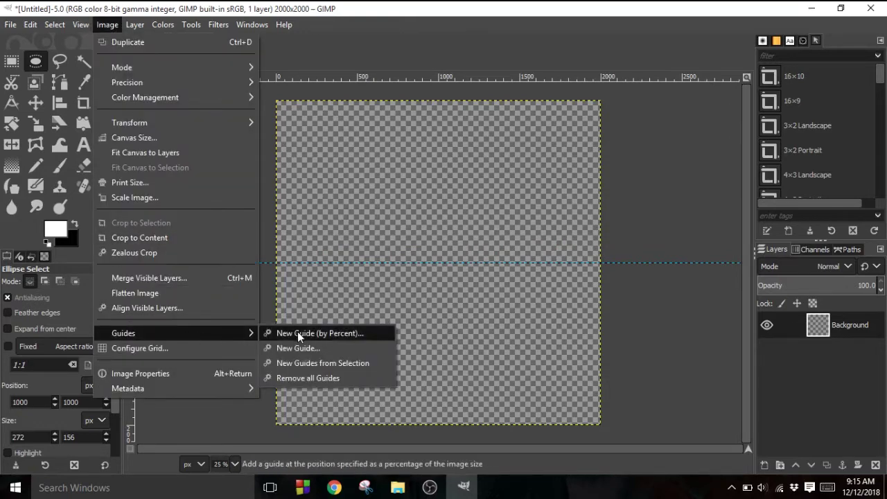
click(297, 333)
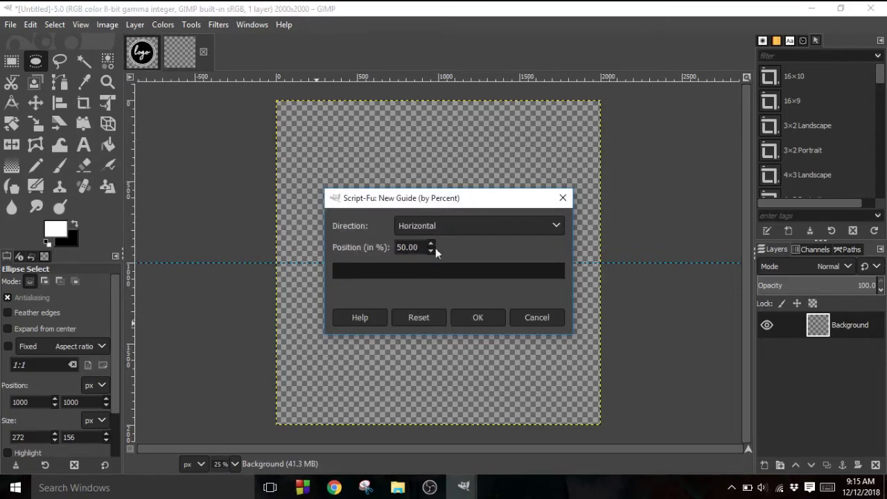
click(463, 226)
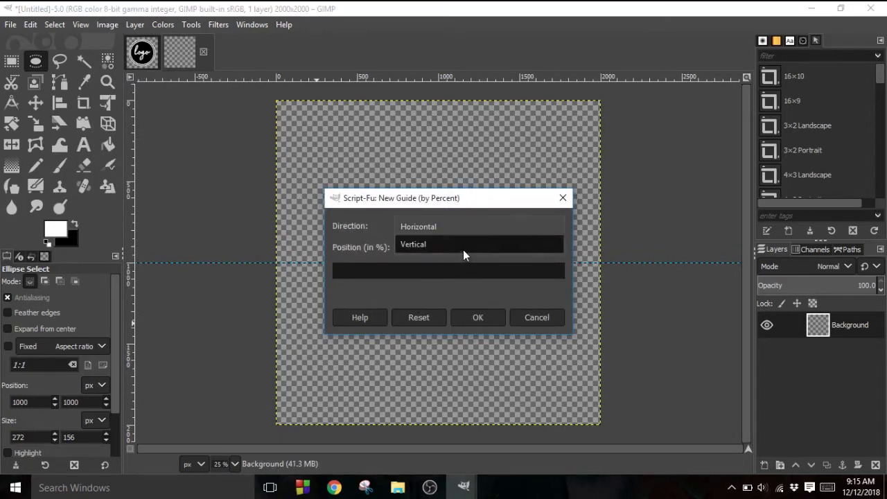
click(464, 252)
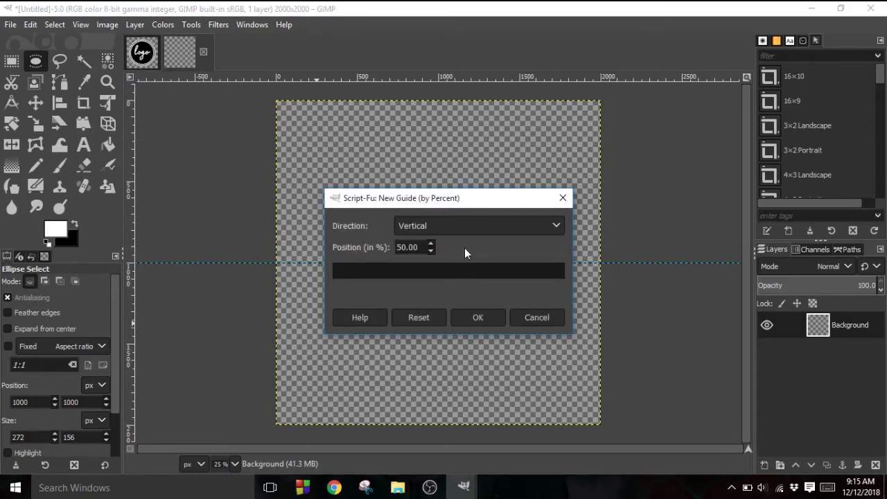
click(484, 318)
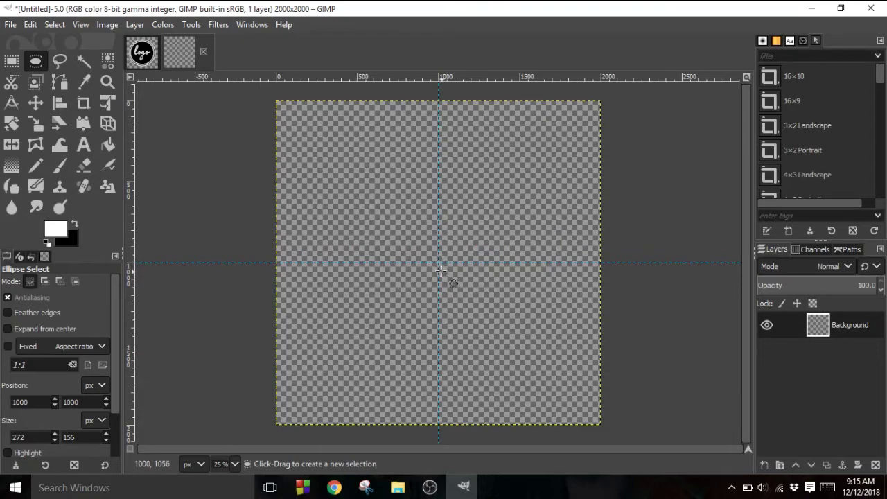
click(150, 58)
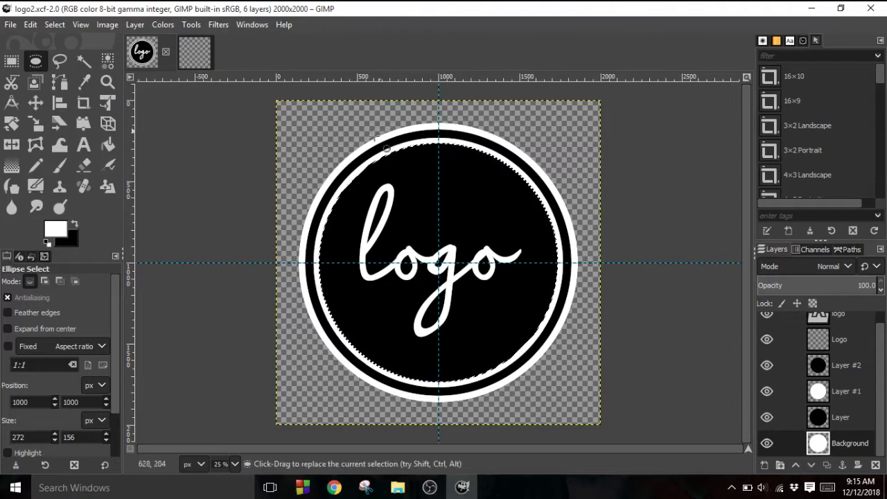
click(193, 50)
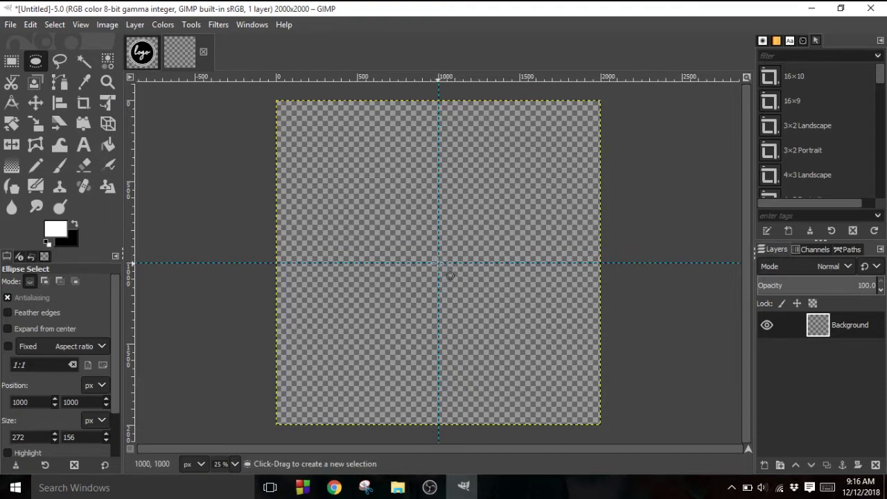
Step: Select a centred 1856×1856 px circle at the guide crossing and fill it white
drag(438, 263, 461, 292)
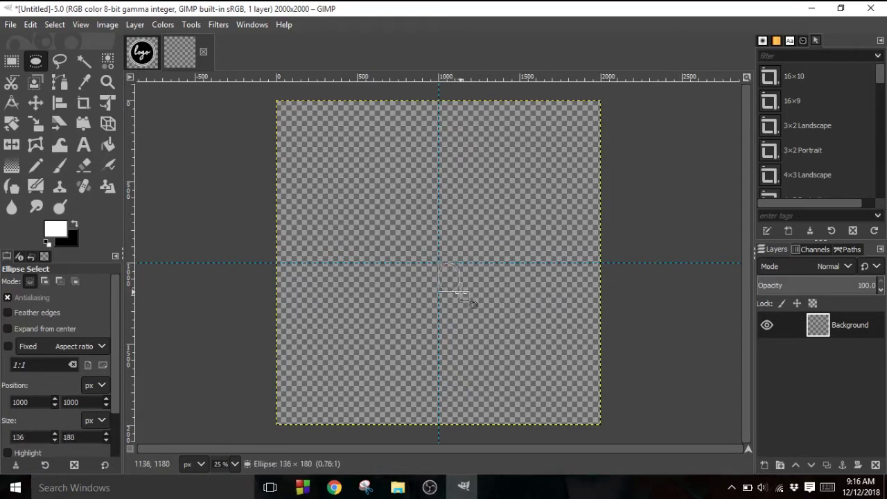
drag(462, 294, 485, 315)
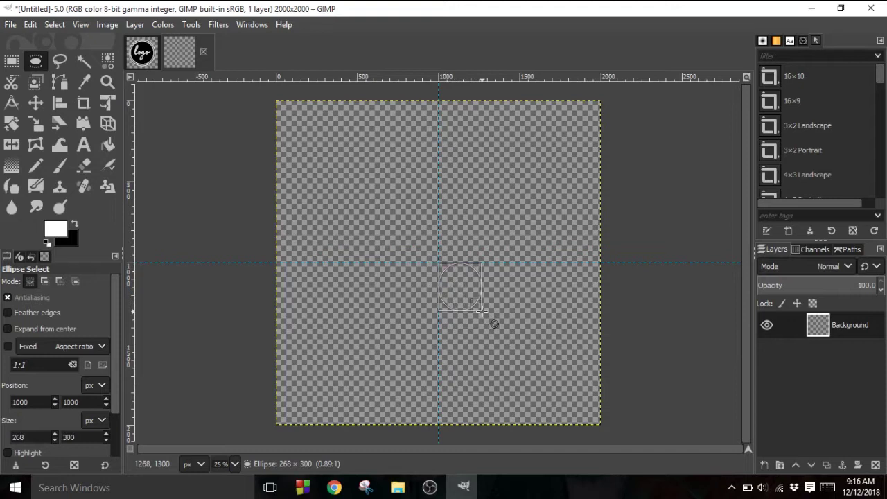
key(ctrl+shift)
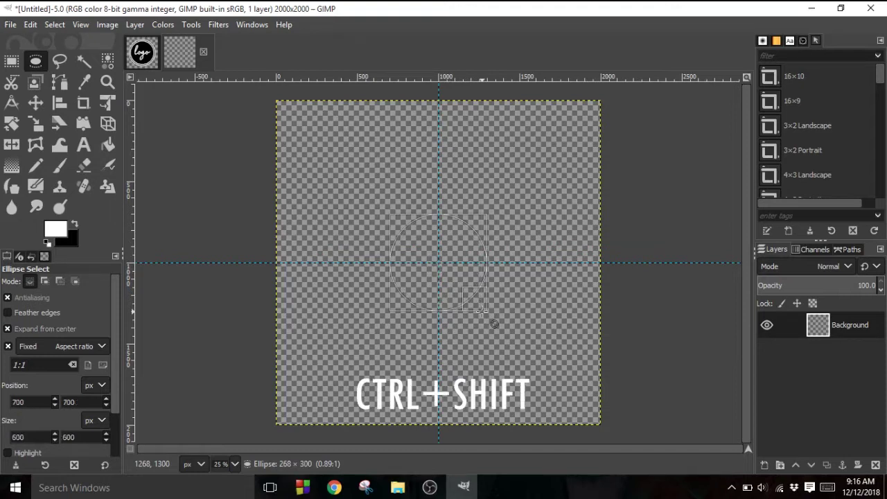
drag(481, 311, 589, 387)
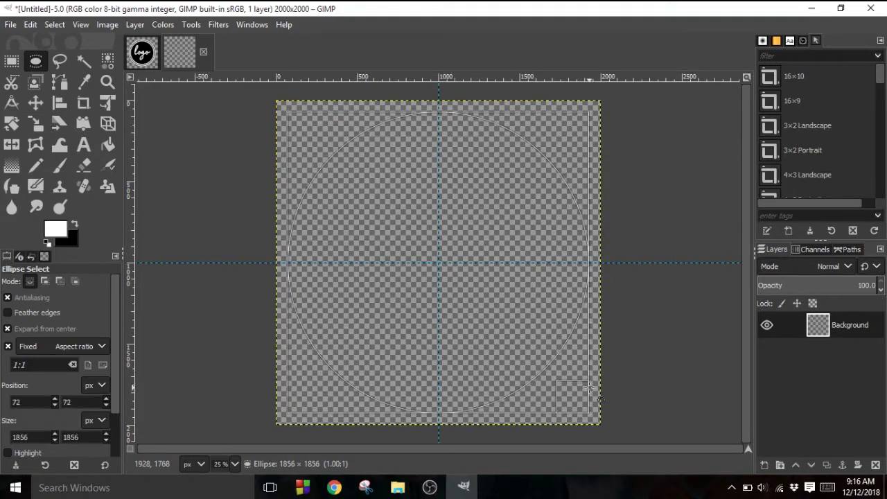
drag(589, 387, 589, 386)
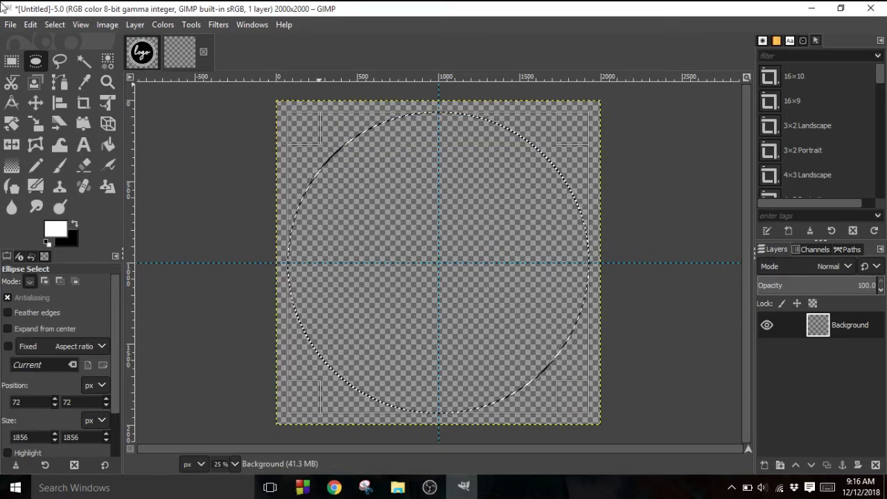
click(30, 26)
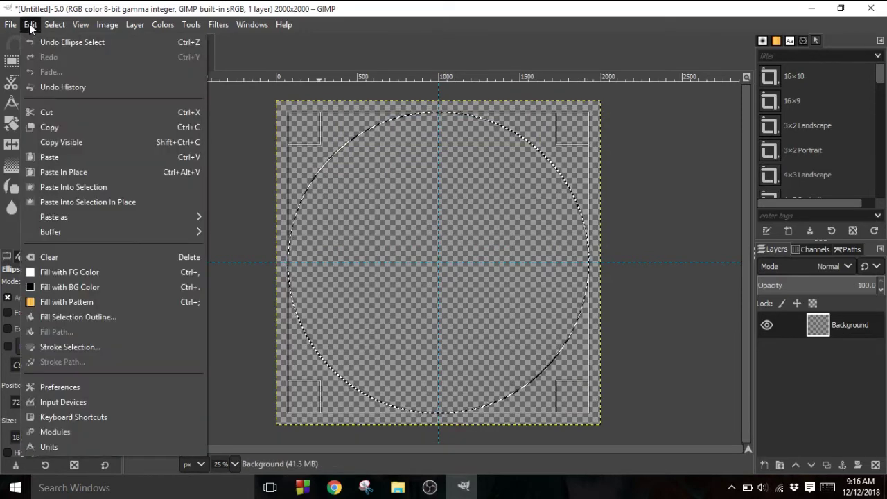
click(86, 272)
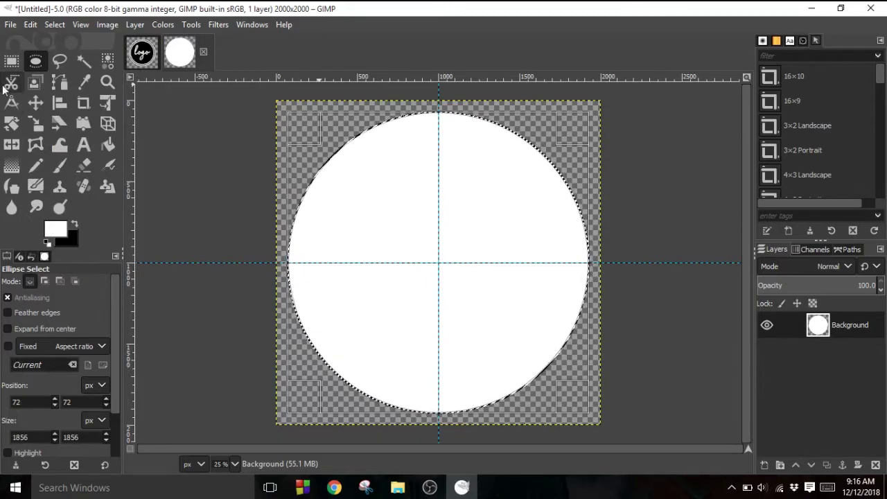
Step: Switch back and forth between logo2.xcf and the Untitled image, ending on Untitled
click(154, 61)
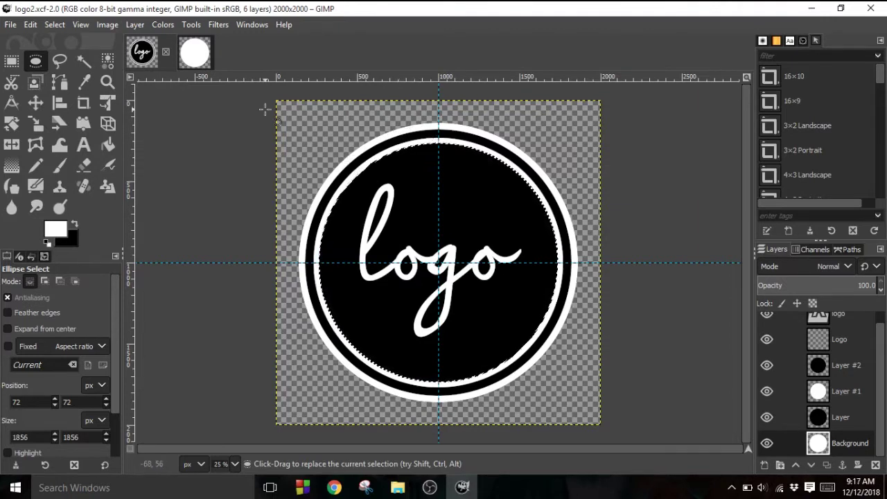
click(195, 52)
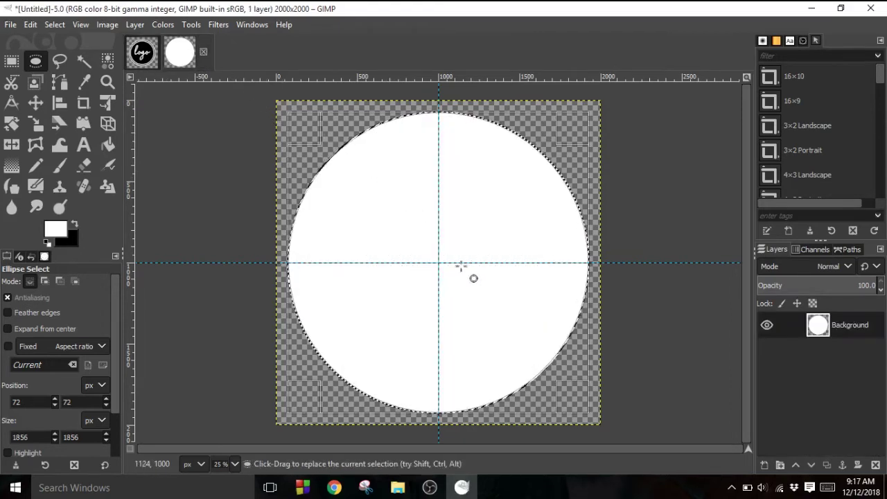
click(152, 54)
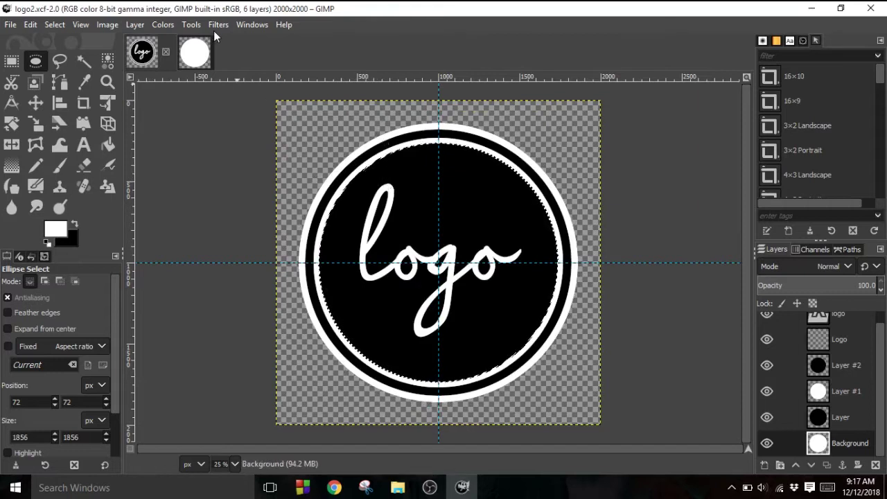
click(193, 57)
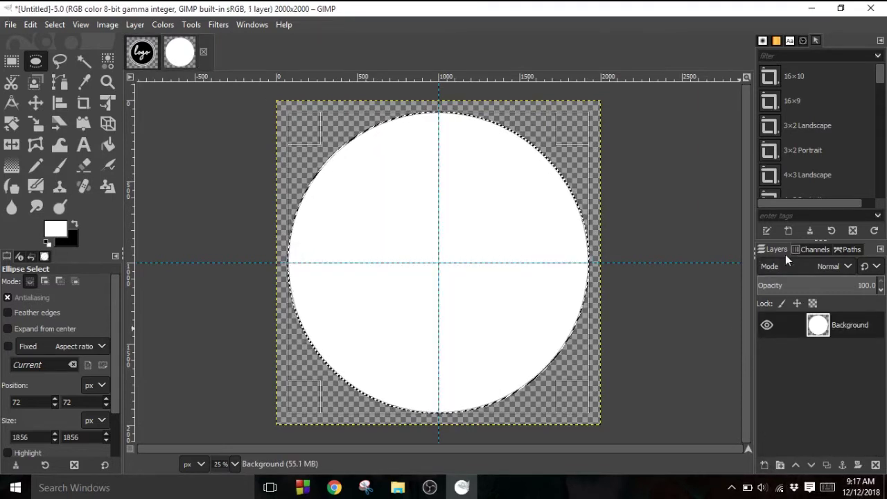
click(143, 53)
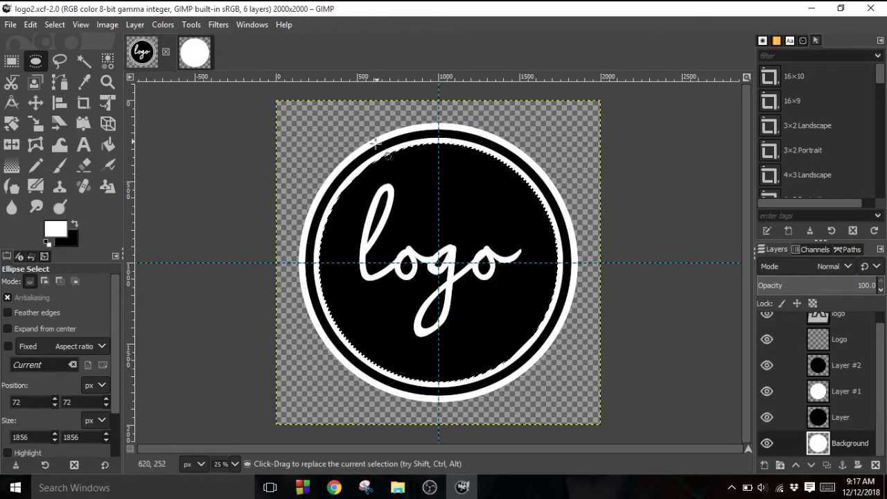
click(184, 54)
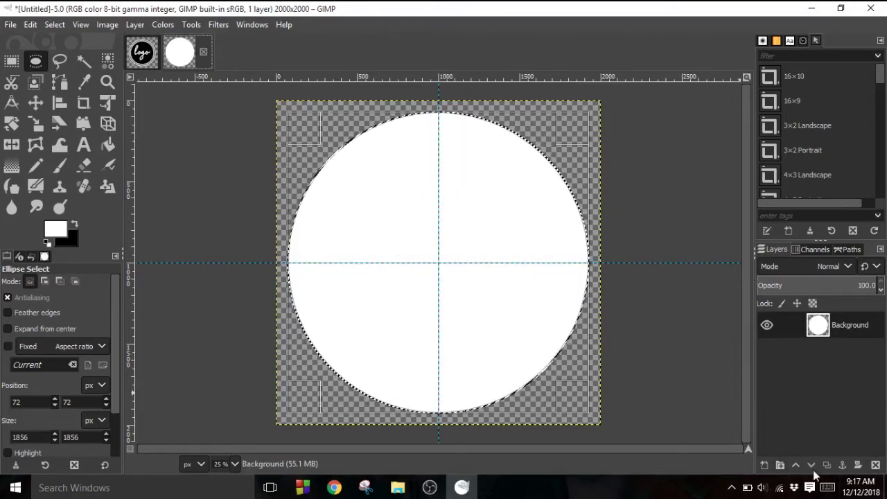
Step: Add a new layer with transparent fill
click(764, 465)
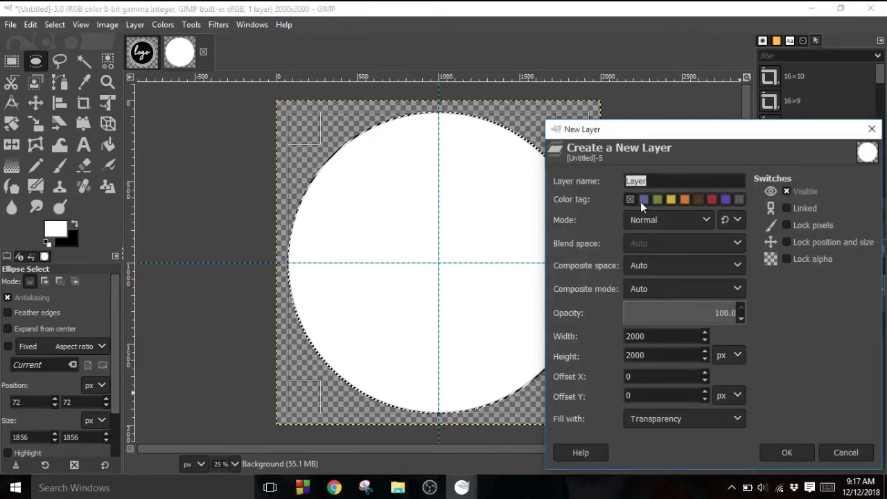
click(702, 427)
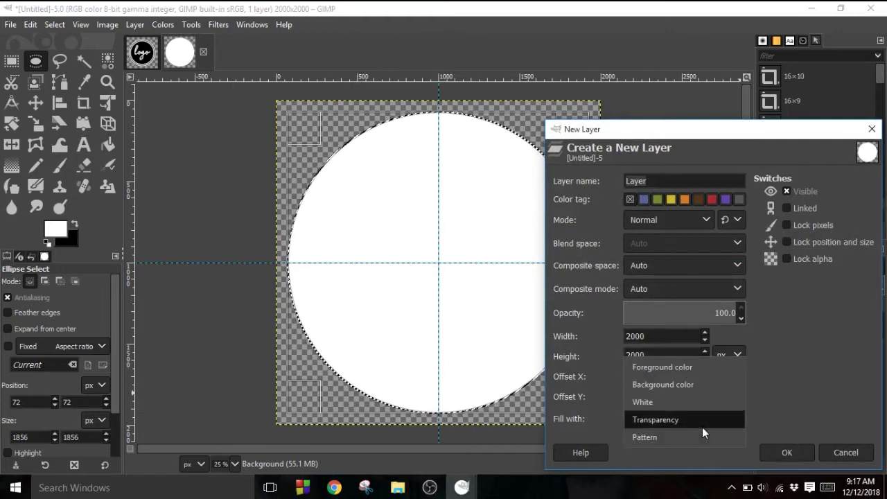
click(703, 427)
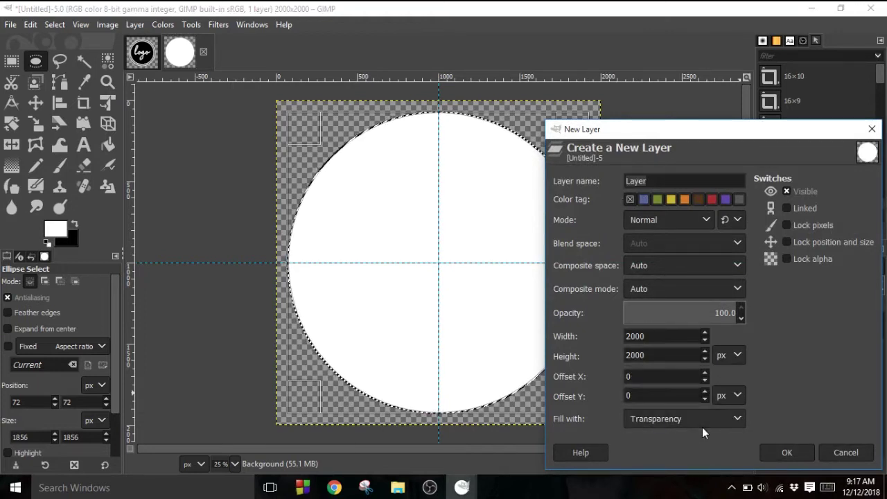
click(789, 452)
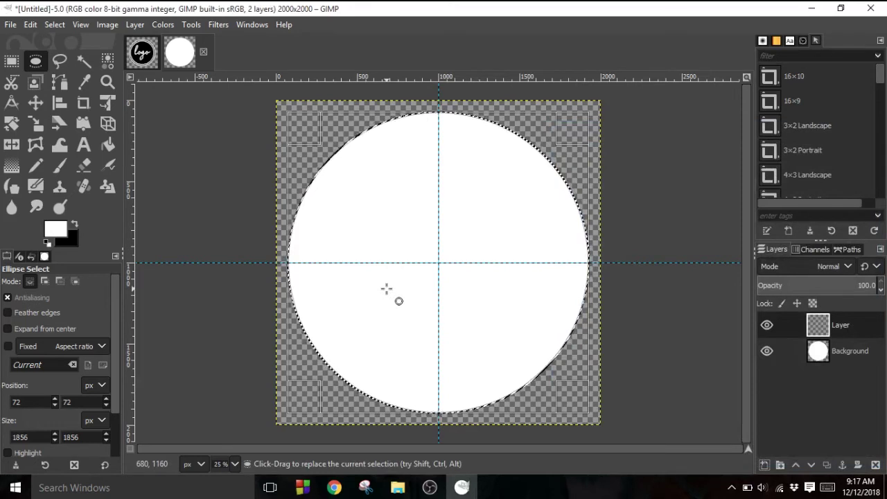
Step: Draw a centred circular selection just inside the white disc
click(450, 275)
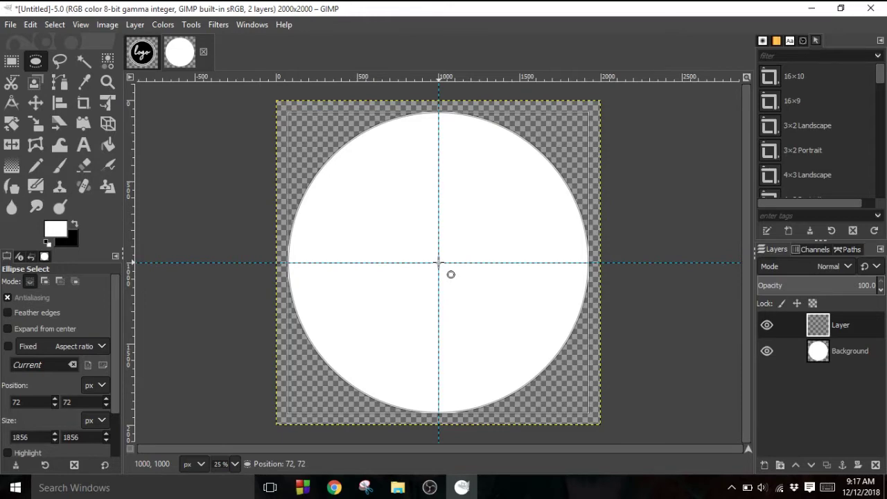
drag(450, 274, 458, 285)
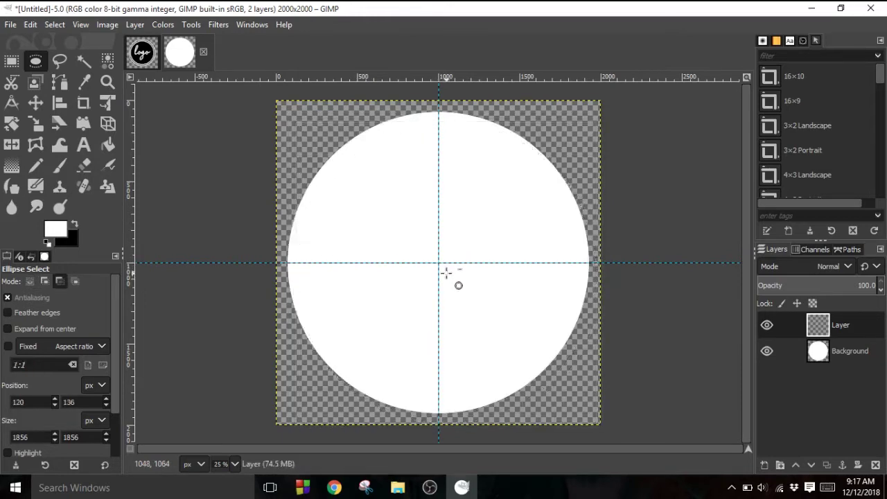
drag(439, 263, 499, 315)
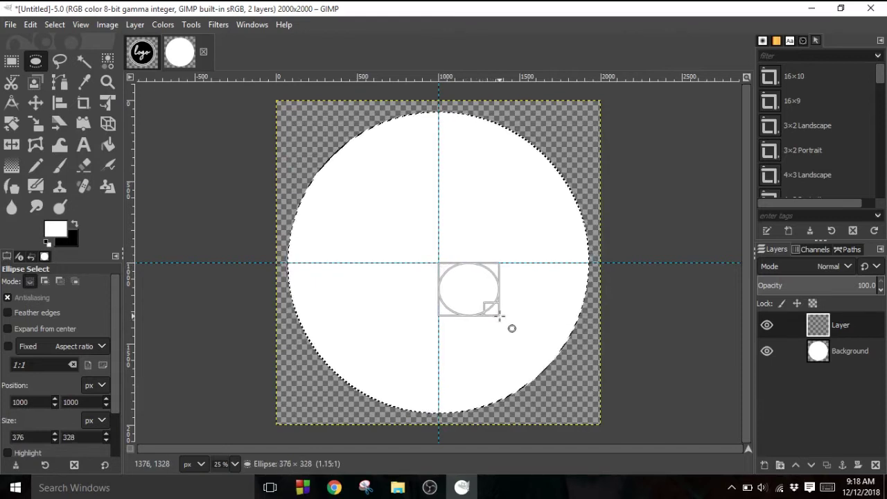
key(ctrl+shift)
mouse_move(498, 313)
mouse_down()
mouse_move(545, 336)
mouse_move(583, 371)
mouse_up()
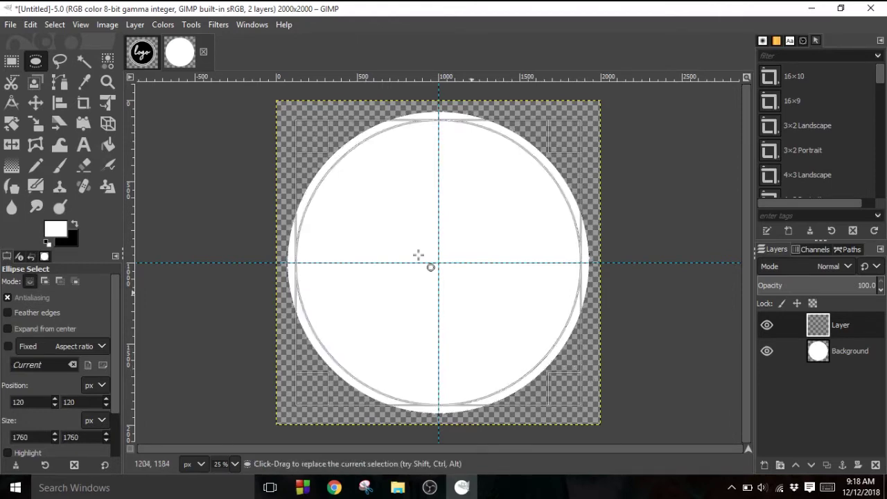
Step: Fill the circular selection with black, then view the finished logo2.xcf
click(30, 24)
click(112, 257)
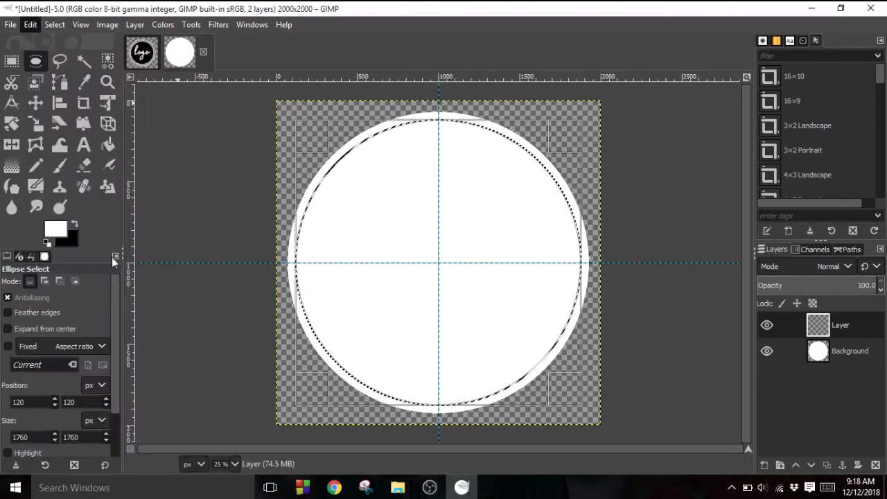
click(30, 24)
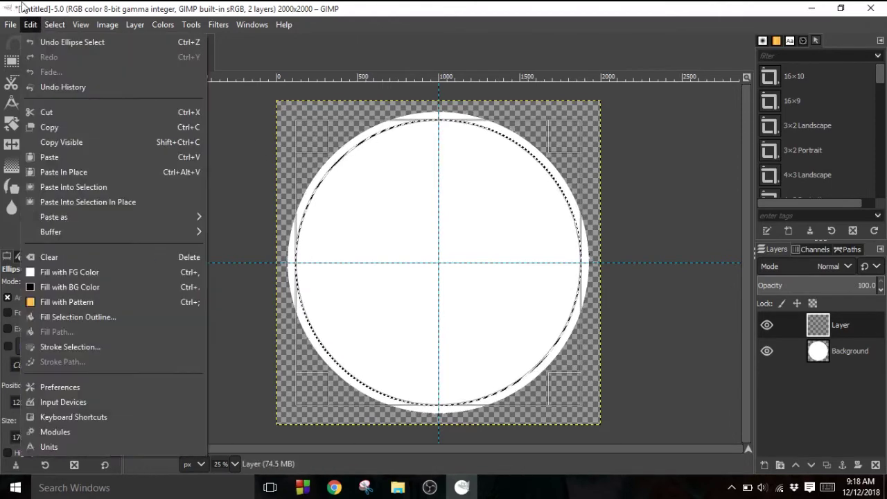
click(104, 290)
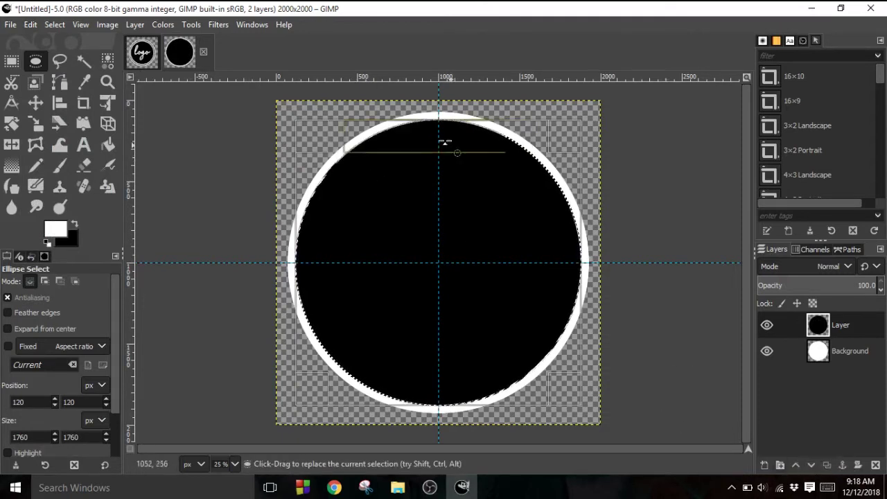
click(141, 52)
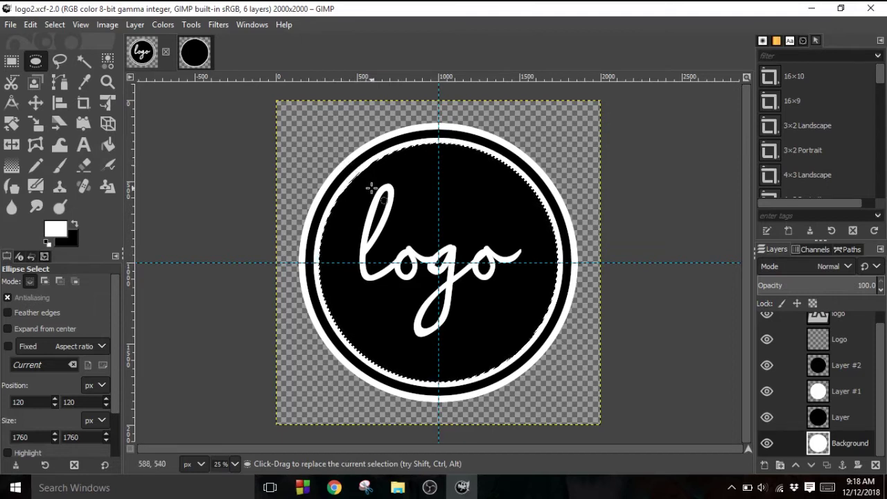
Step: Return to the Untitled image and add transparent Layer #1
key(ctrl+Page_Down)
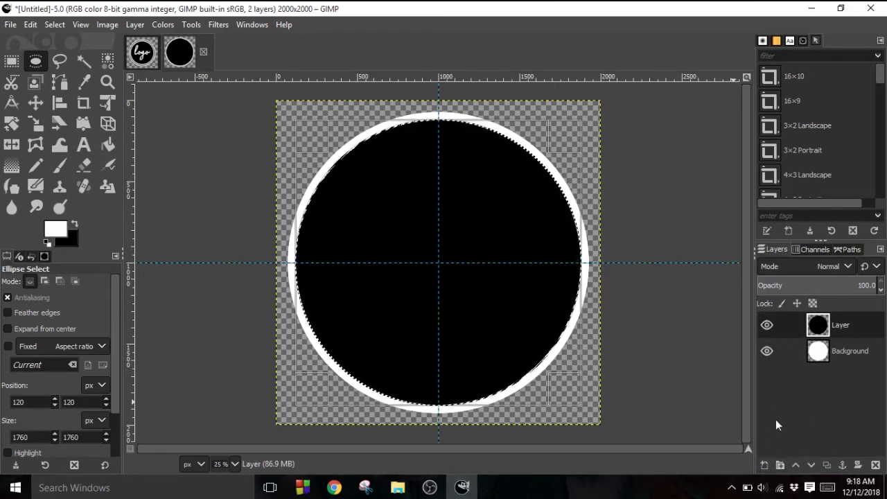
click(765, 465)
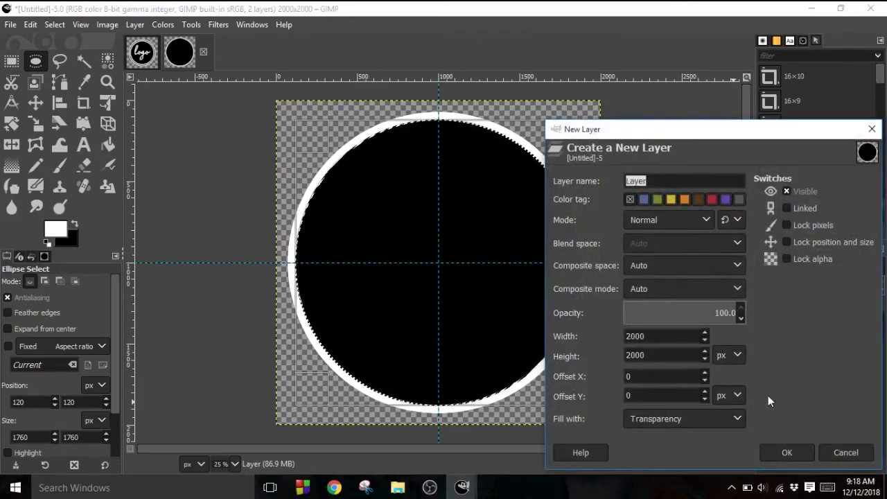
click(772, 457)
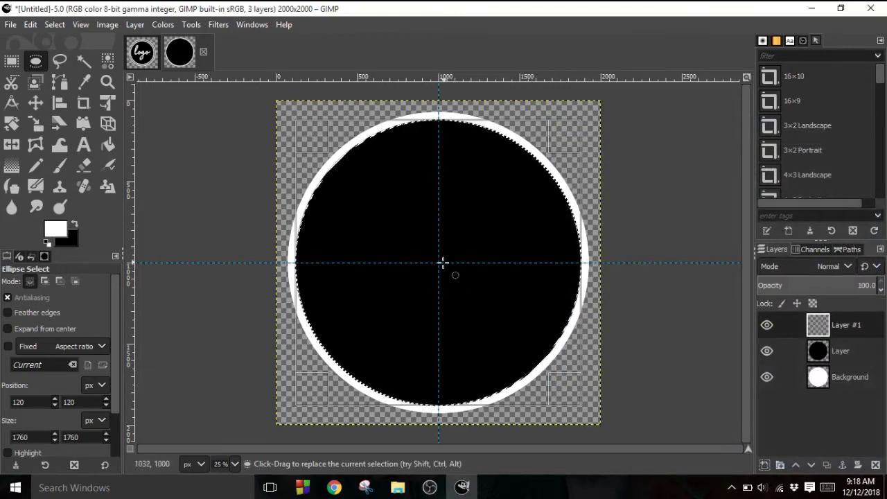
Step: Select a smaller centred circle inside the black disc and fill it white
drag(437, 262, 469, 302)
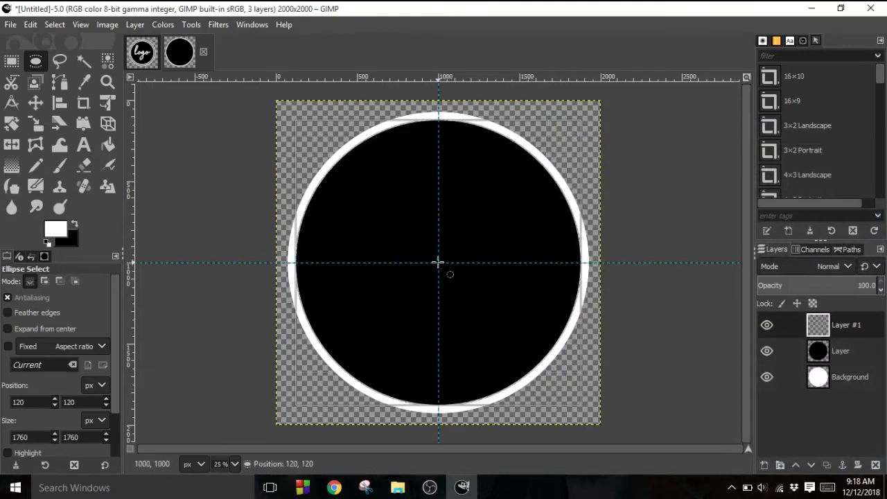
key(Escape)
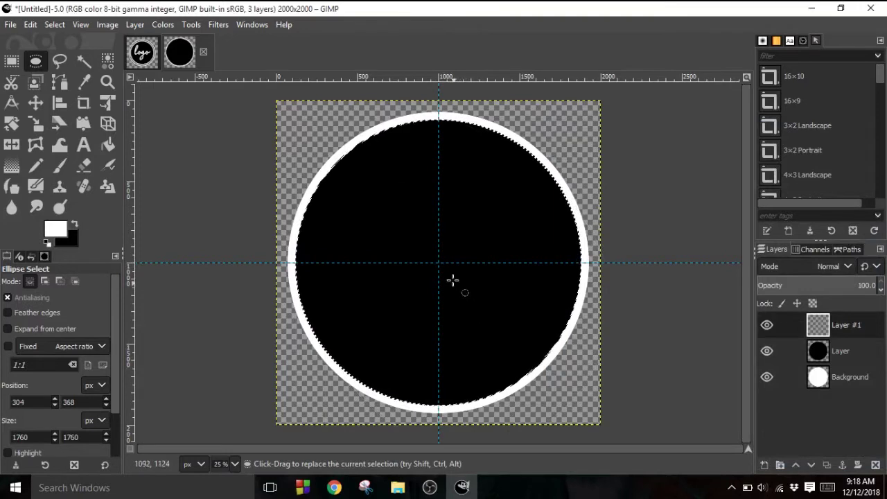
mouse_move(438, 262)
mouse_down()
mouse_move(511, 333)
mouse_move(570, 356)
mouse_up()
click(30, 24)
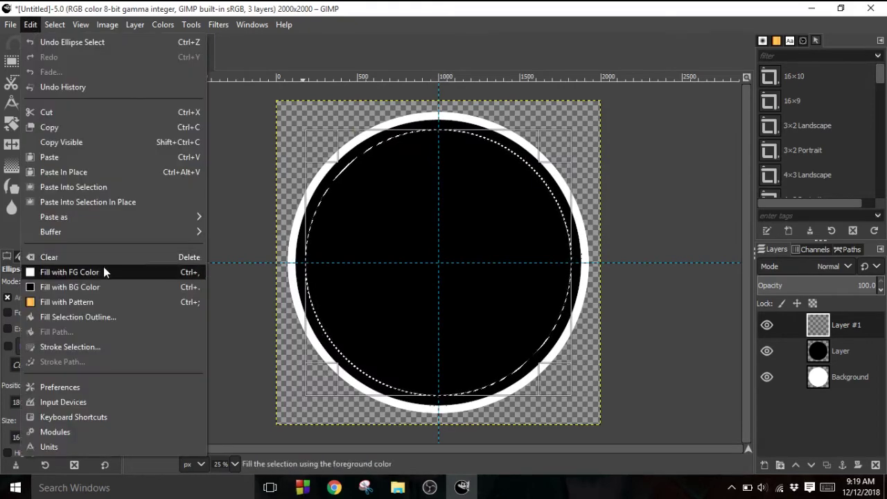
click(100, 323)
click(765, 465)
click(684, 419)
Step: On transparent Layer #2, fill a circle inside the white centre black, then check logo2.xcf
click(787, 452)
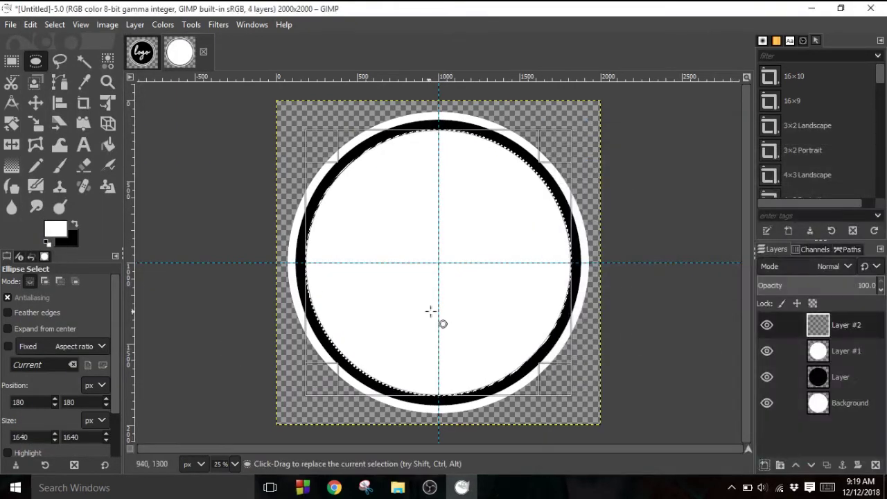
drag(439, 262, 579, 398)
click(31, 24)
click(103, 284)
click(624, 405)
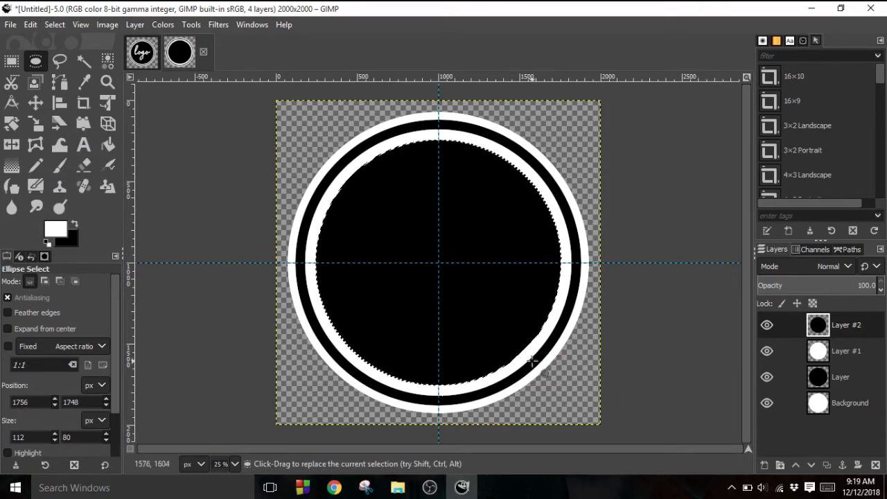
drag(515, 358, 541, 376)
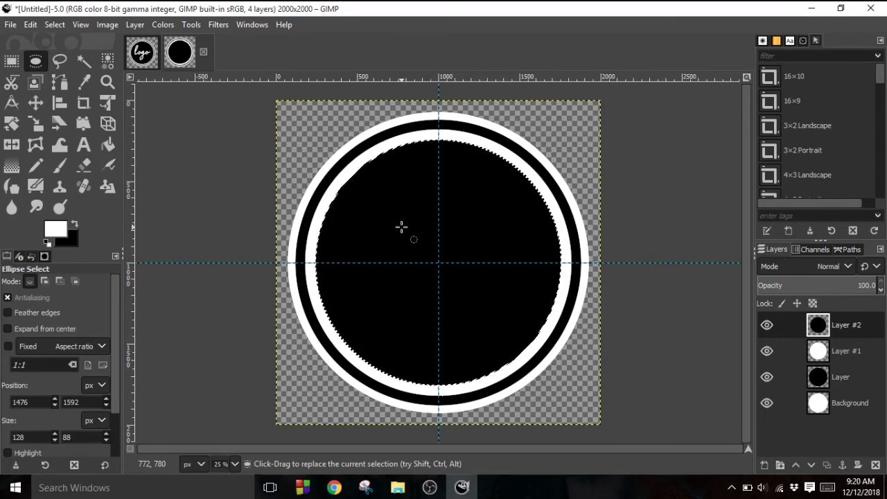
click(146, 49)
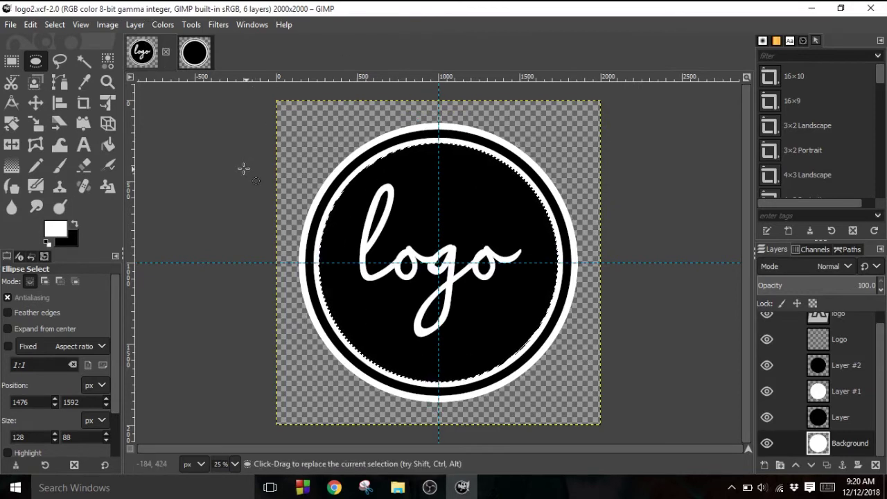
click(198, 63)
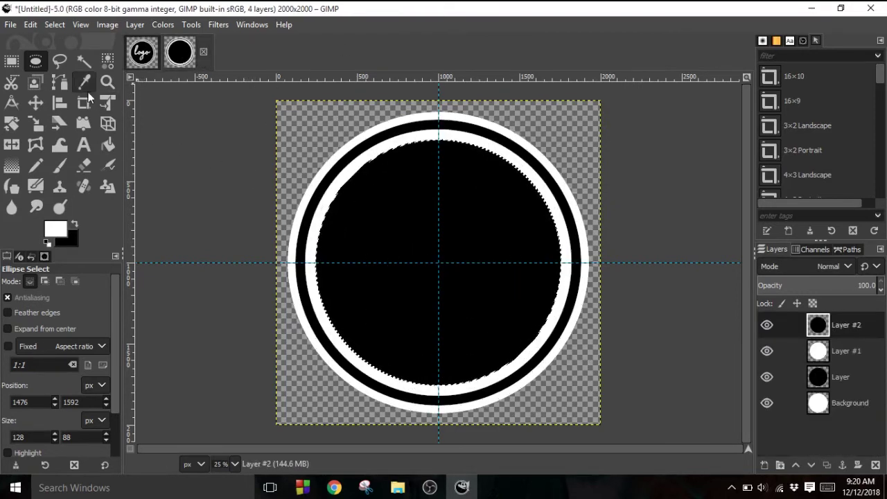
Step: Place a text box on the black disc, keeping the text colour white
click(82, 145)
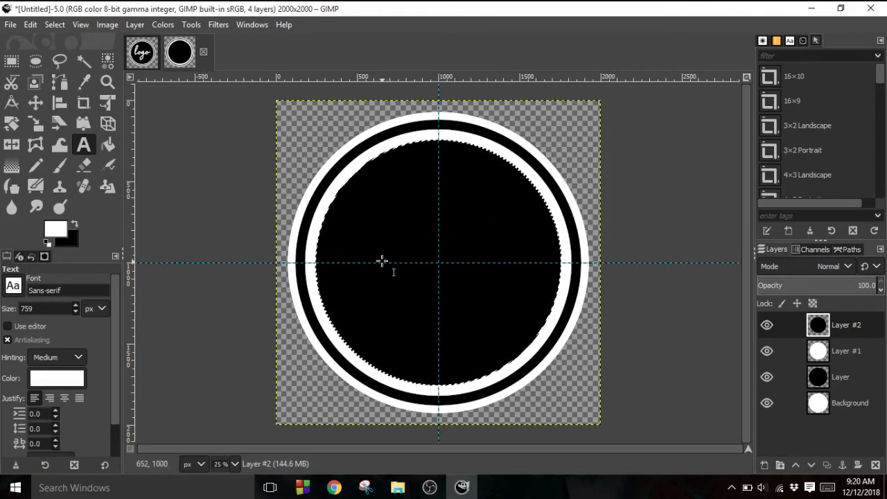
click(382, 261)
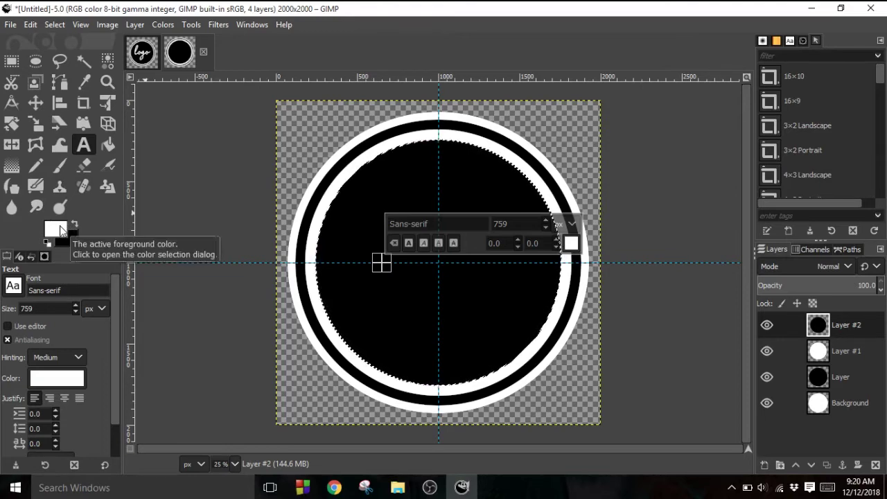
click(58, 229)
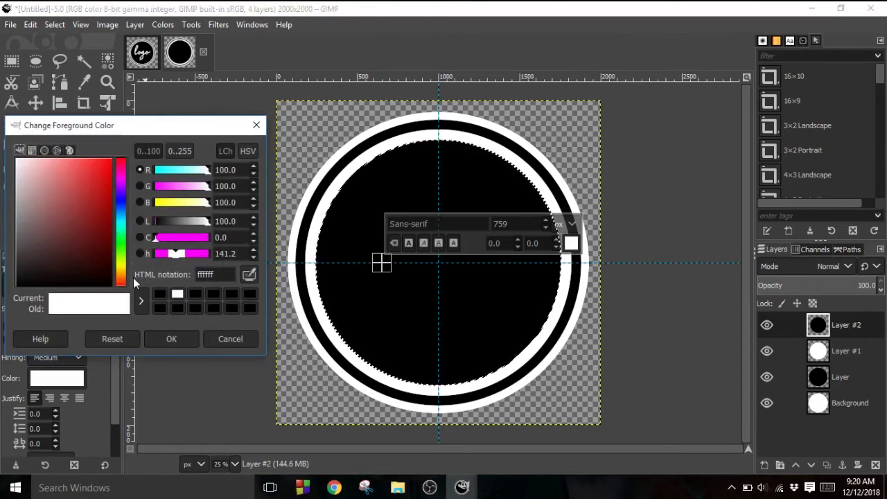
click(171, 339)
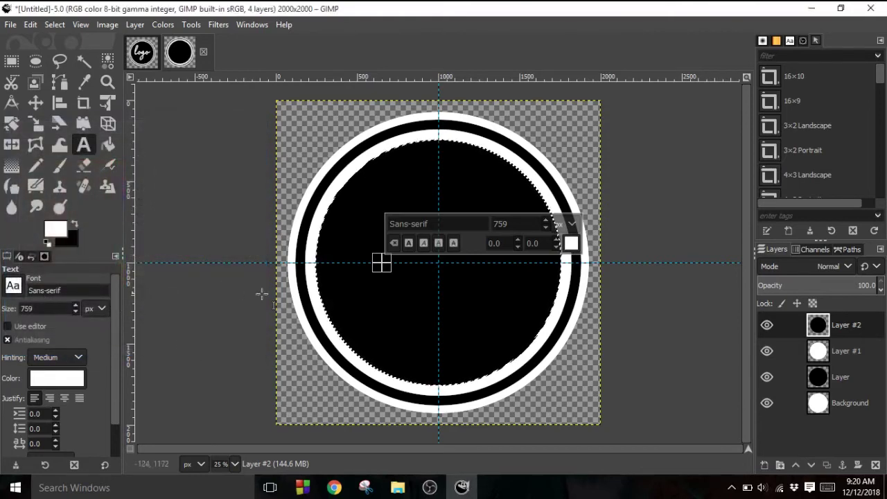
Step: Set the font to Baysoir weight=255 and type 'logo'
click(467, 224)
key(BackSpace)
key(BackSpace)
key(BackSpace)
key(BackSpace)
key(BackSpace)
key(BackSpace)
text(Bit)
text(oi)
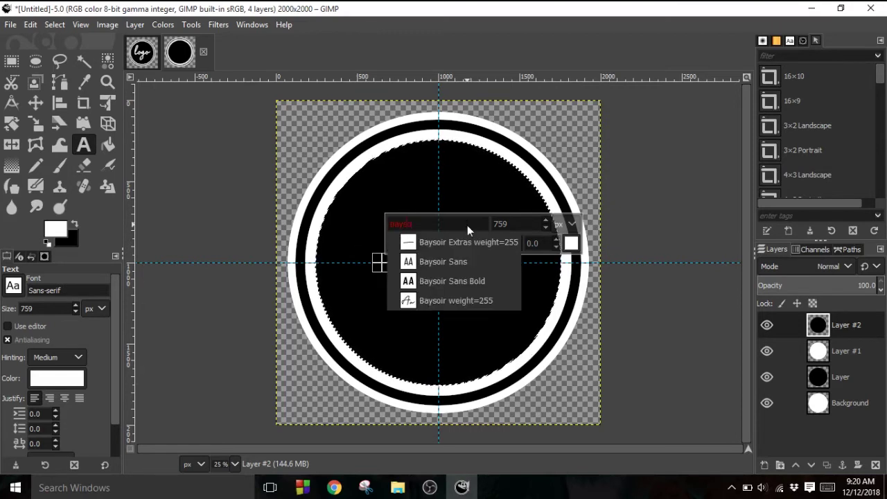
click(464, 301)
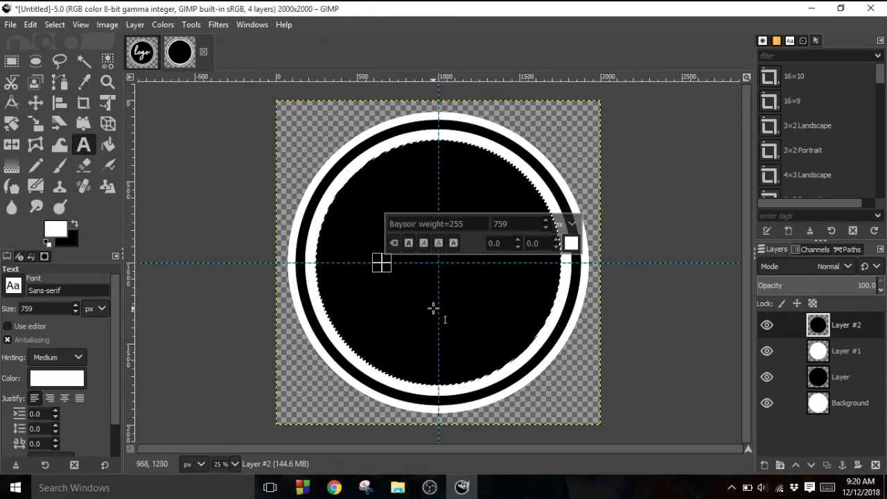
text(log)
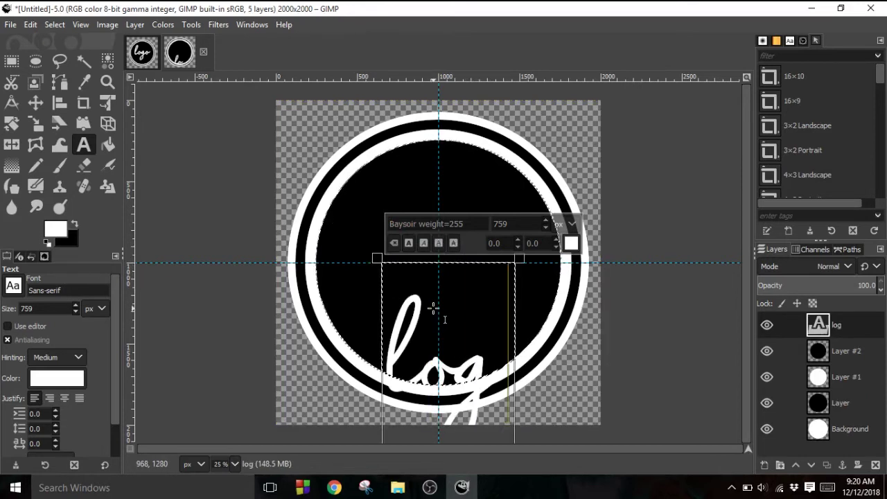
text(o)
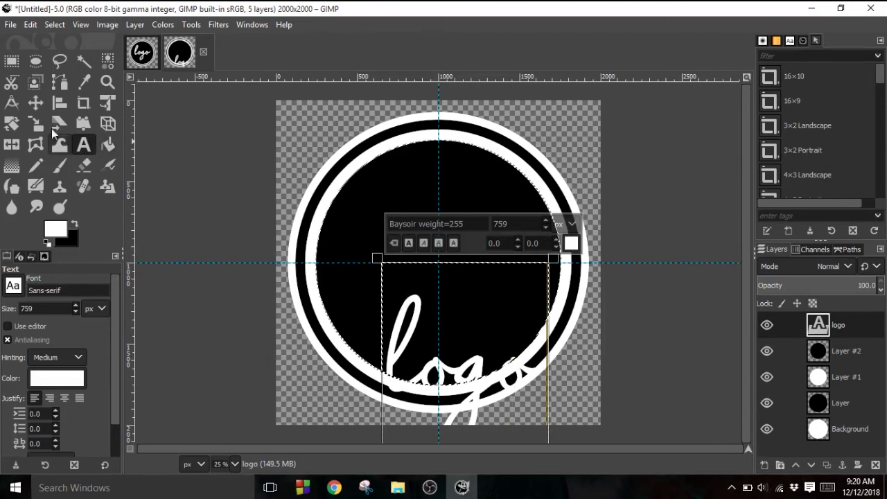
Step: Drag the 'logo' text layer up to the centre of the black disc
click(36, 103)
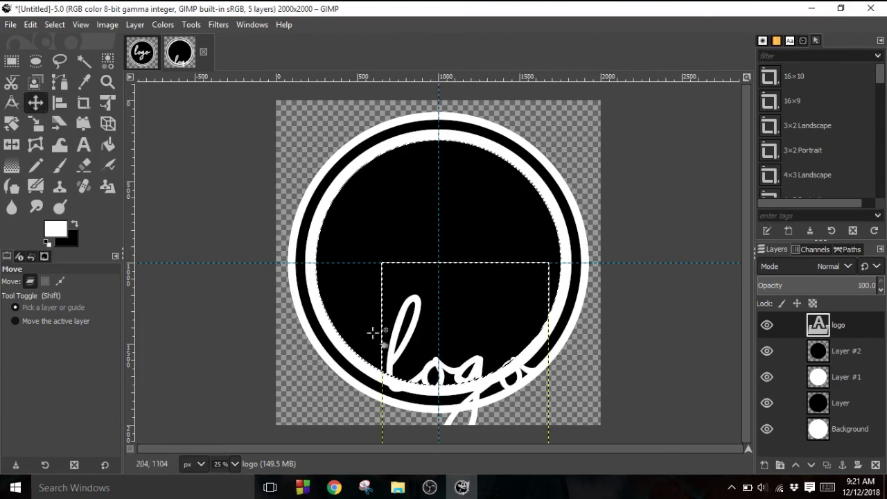
drag(473, 362, 454, 259)
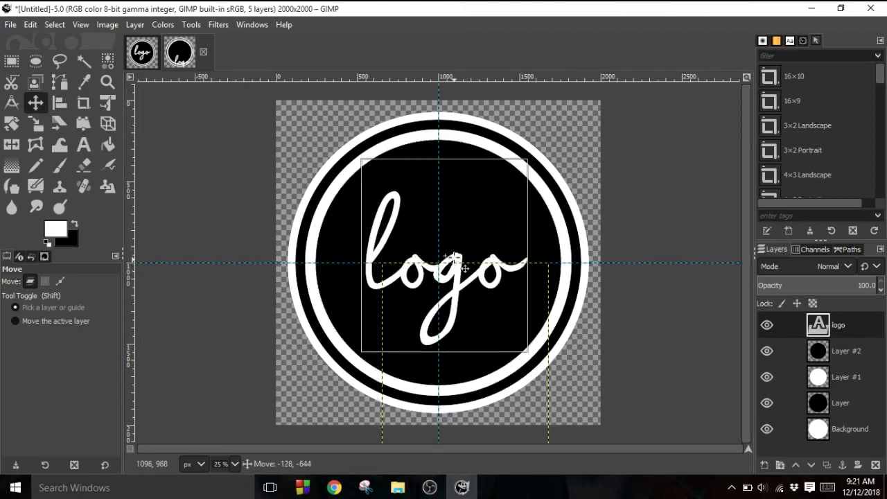
drag(465, 270, 461, 268)
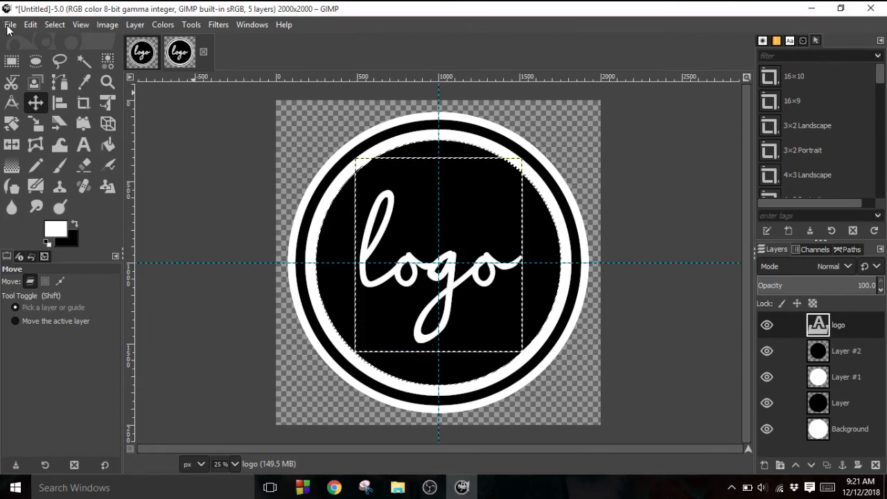
Step: Export the image as logo3.png into DATA (D:) > REZA
click(9, 26)
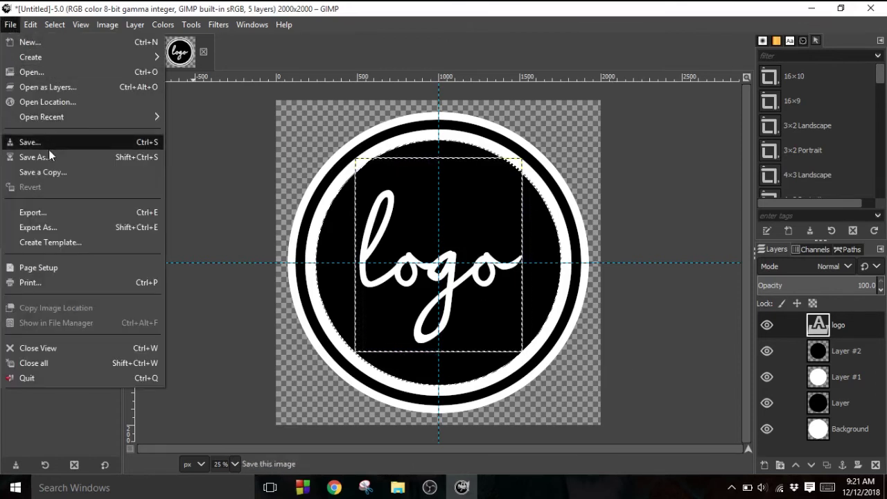
click(42, 214)
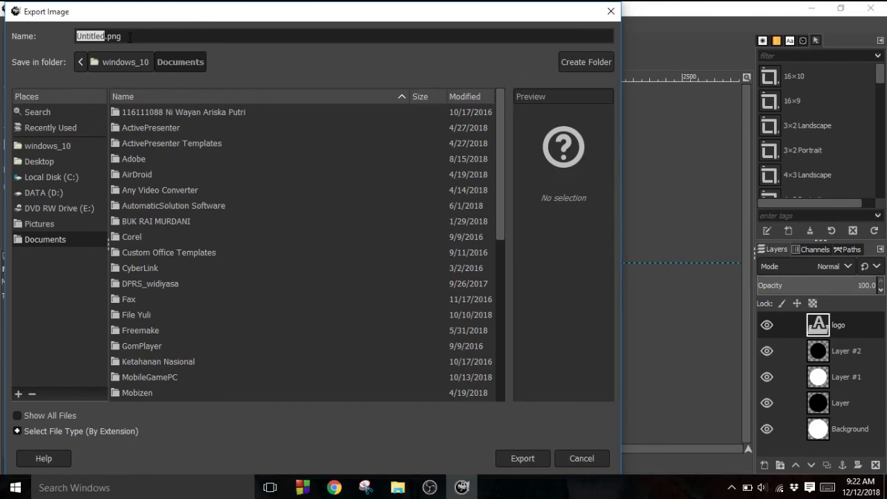
text(logo)
text(3)
drag(499, 134, 492, 265)
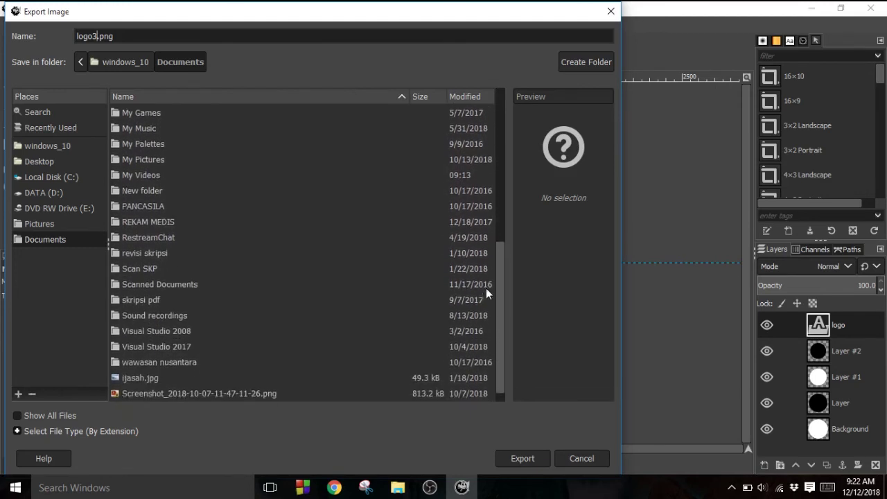
mouse_move(492, 265)
mouse_down()
mouse_move(480, 310)
mouse_move(63, 221)
mouse_up()
click(52, 192)
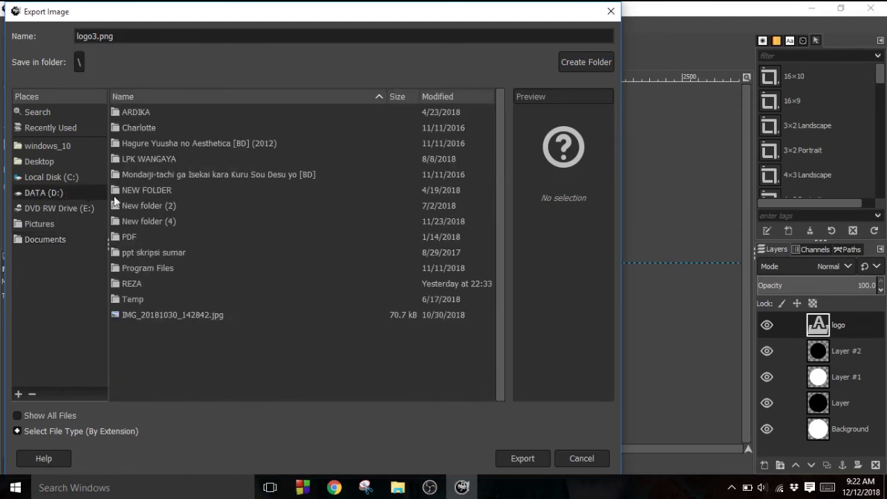
click(159, 283)
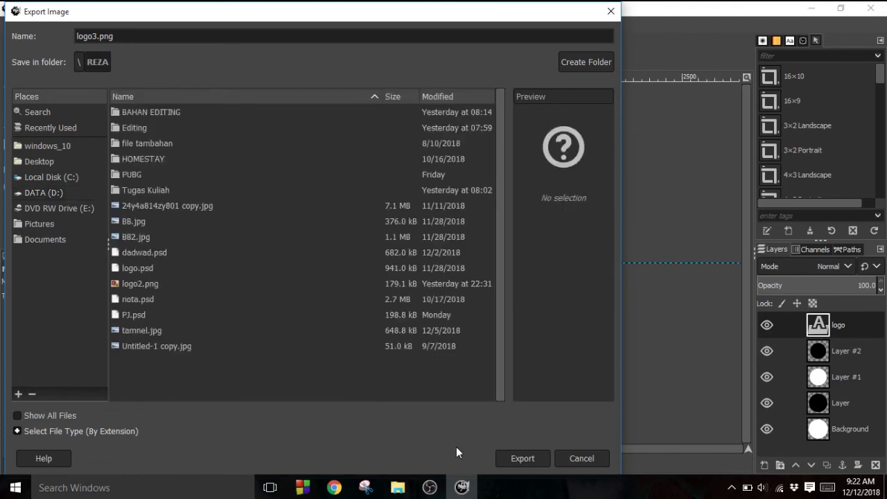
click(505, 459)
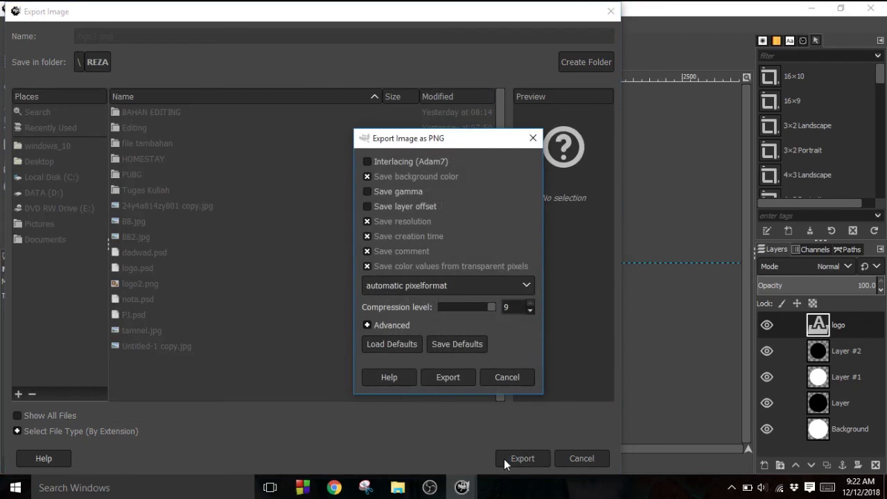
Step: Confirm the PNG export settings to write the badge to D:\REZA\logo3.png
click(455, 372)
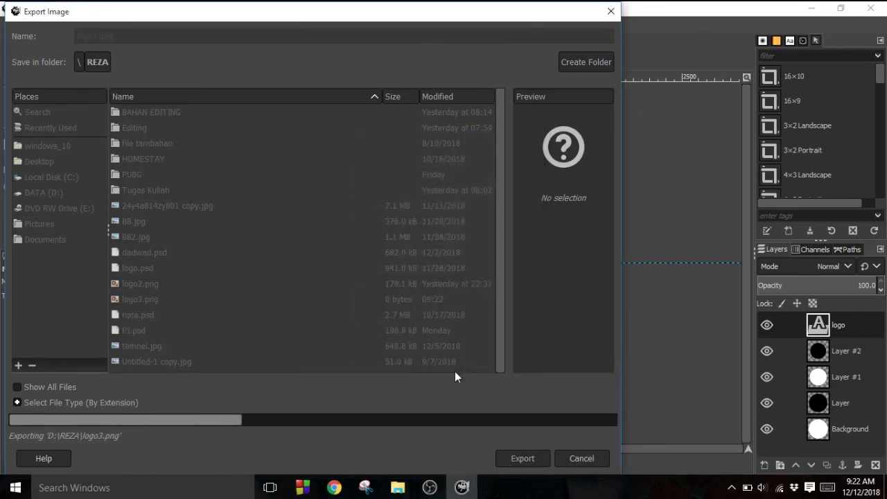